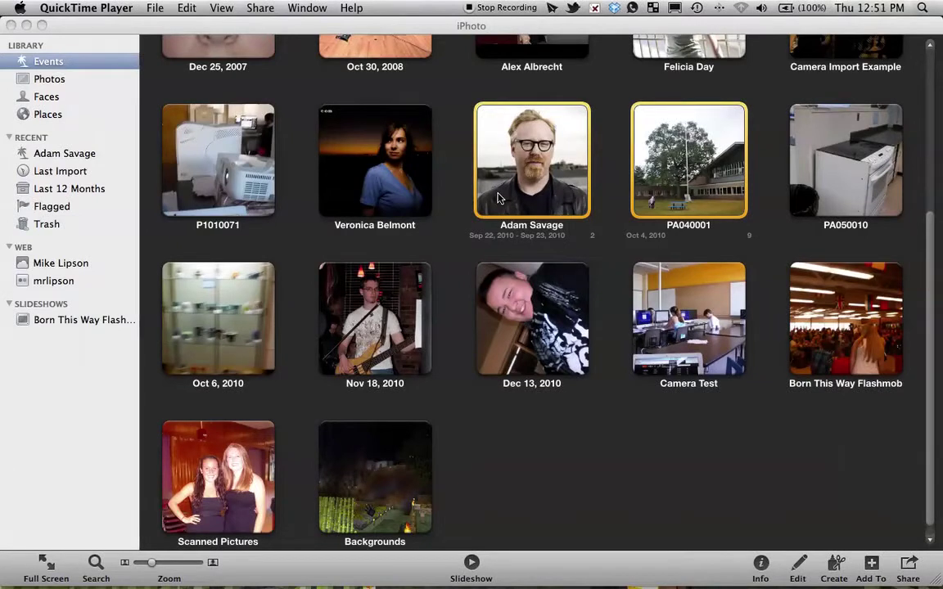
Select the sunset-woman, glasses-man and PA040001 events together in the Events library.
{"action": "left_click", "coordinate": [465, 152]}
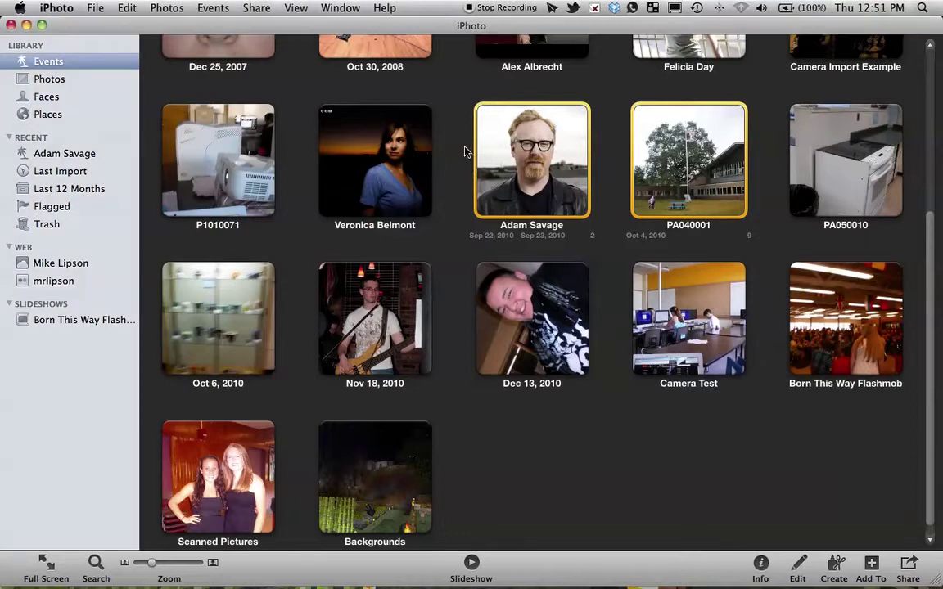
{"action": "left_click", "coordinate": [462, 127]}
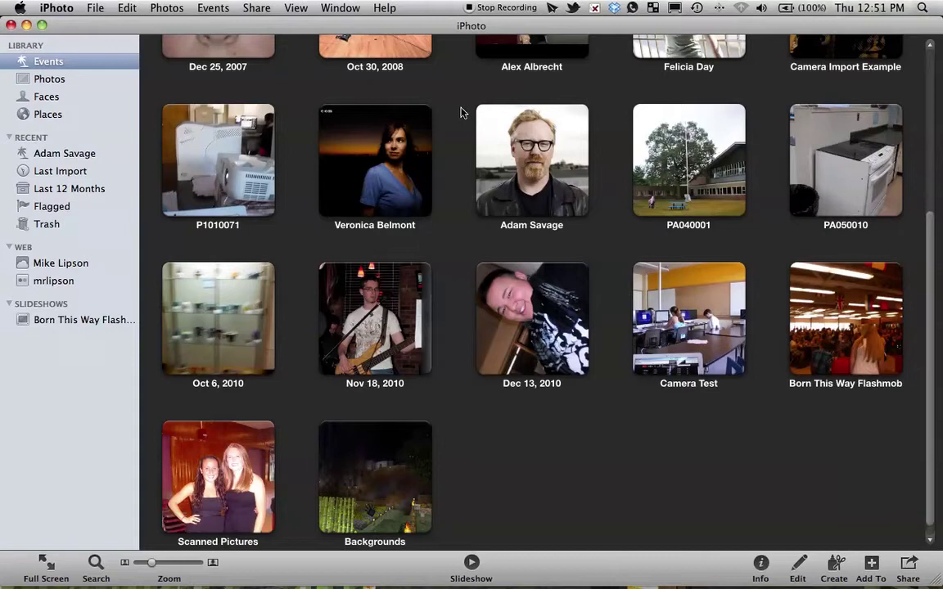
{"action": "left_click", "coordinate": [401, 186]}
{"action": "left_click_drag", "start_coordinate": [401, 186], "coordinate": [622, 178]}
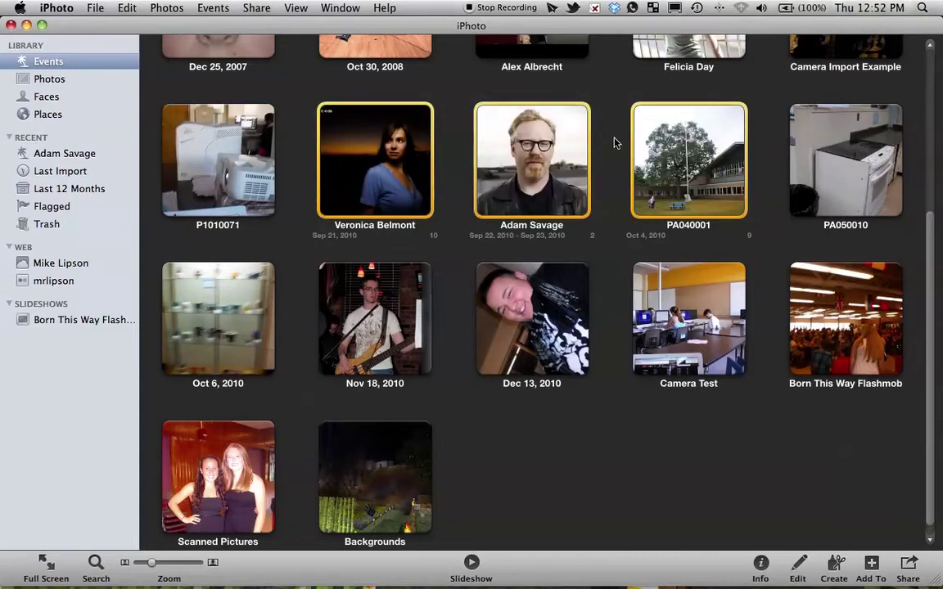
{"action": "scroll", "coordinate": [614, 143], "scroll_direction": "up", "scroll_amount": 3}
{"action": "scroll", "coordinate": [615, 143], "scroll_direction": "down", "scroll_amount": 3}
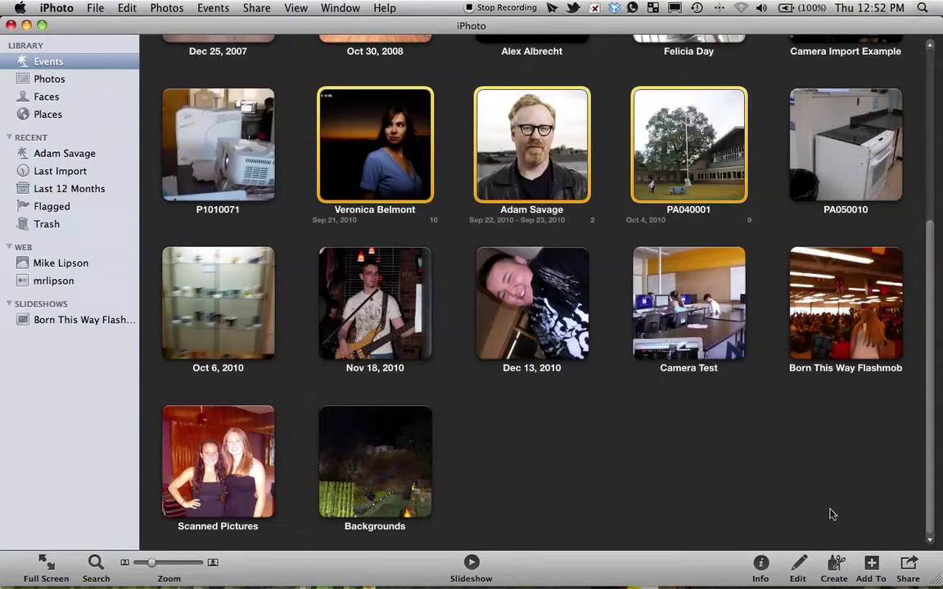
Start a new Book project from the selected events.
{"action": "left_click", "coordinate": [833, 564]}
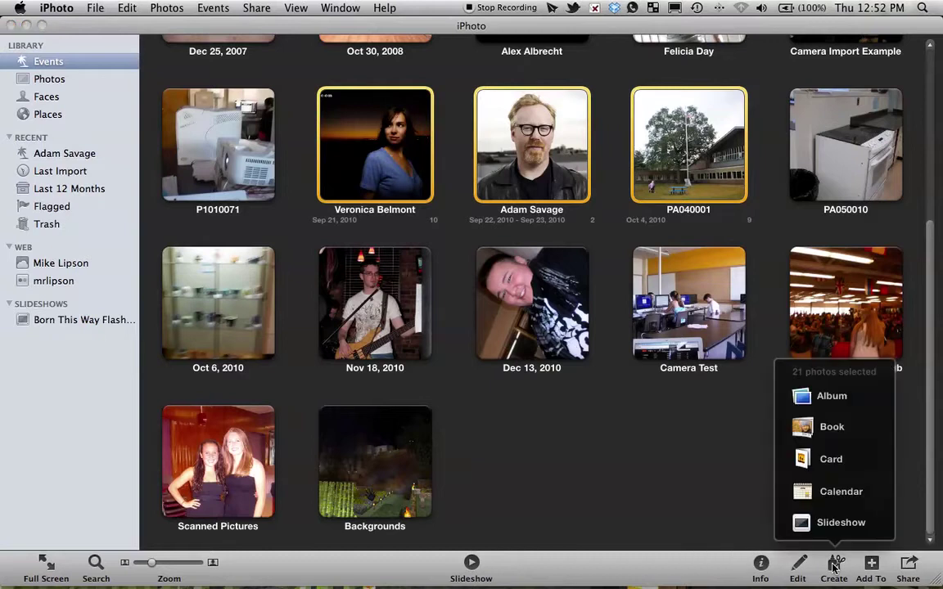
{"action": "left_click", "coordinate": [832, 427]}
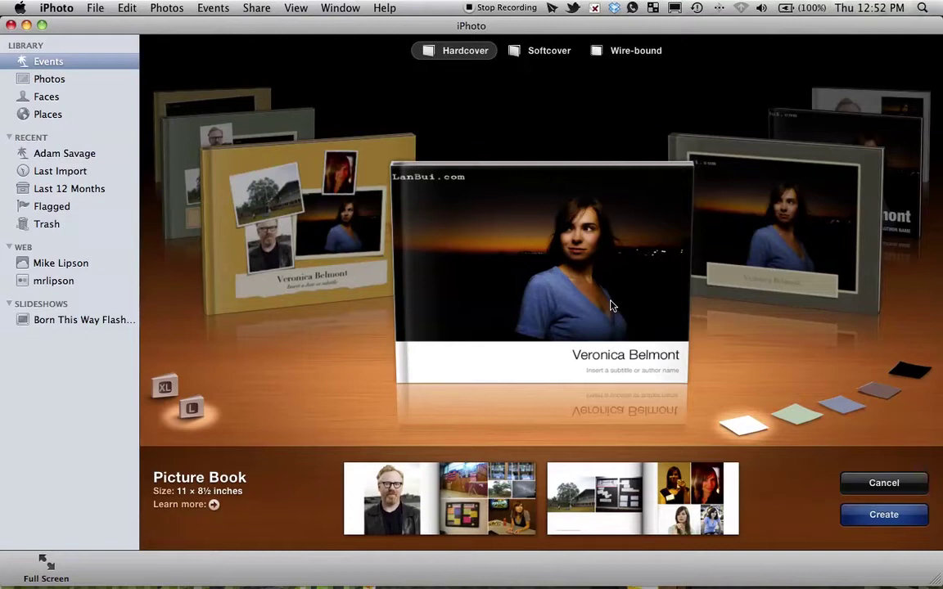
Browse the book themes and settle on Photo Essay.
{"action": "left_click", "coordinate": [801, 210]}
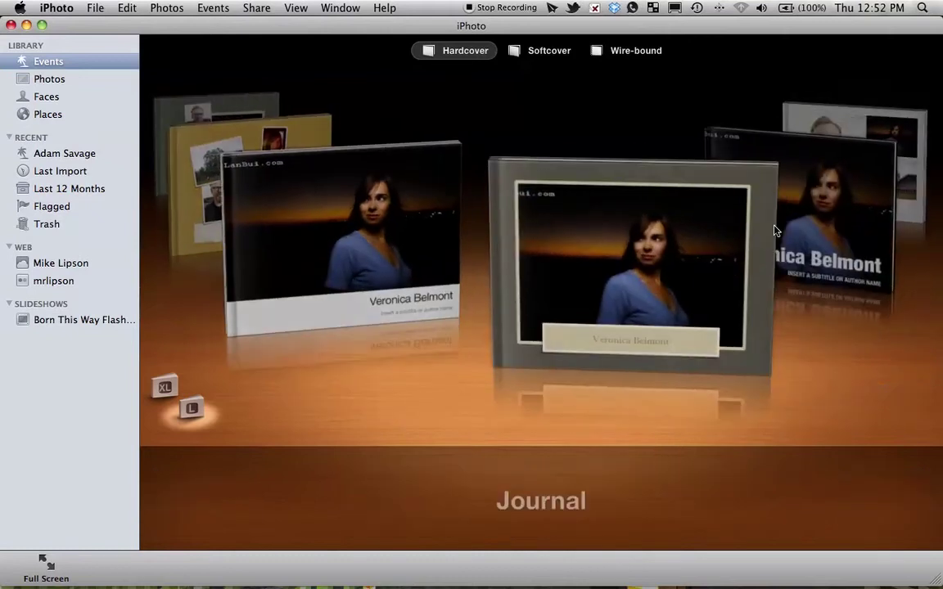
{"action": "left_click", "coordinate": [695, 209]}
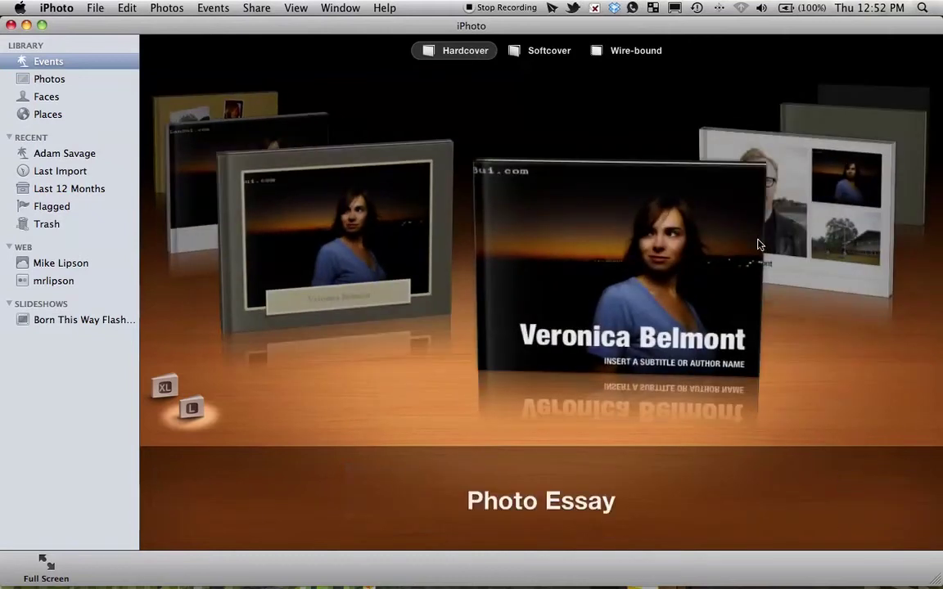
{"action": "left_click", "coordinate": [724, 256]}
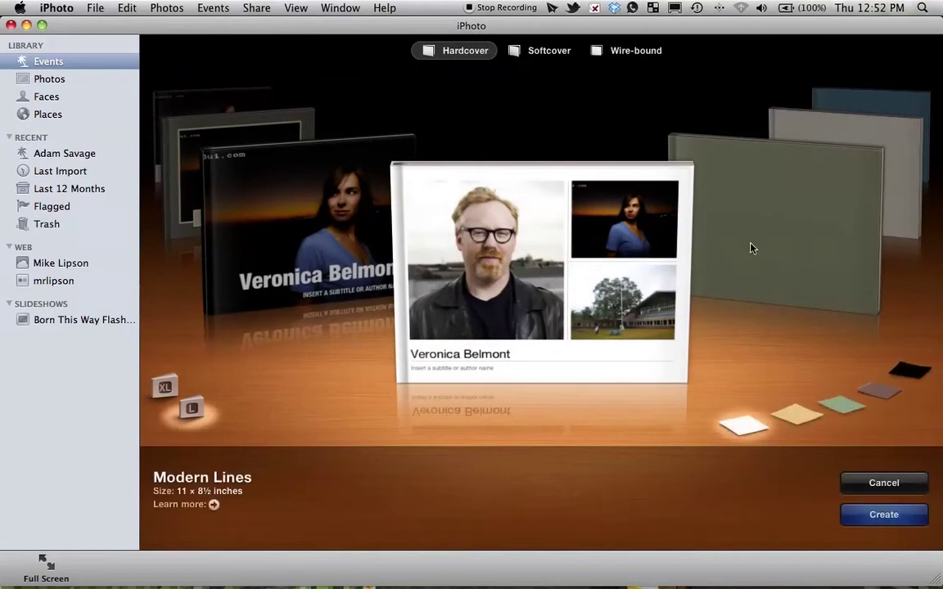
{"action": "left_click", "coordinate": [750, 246]}
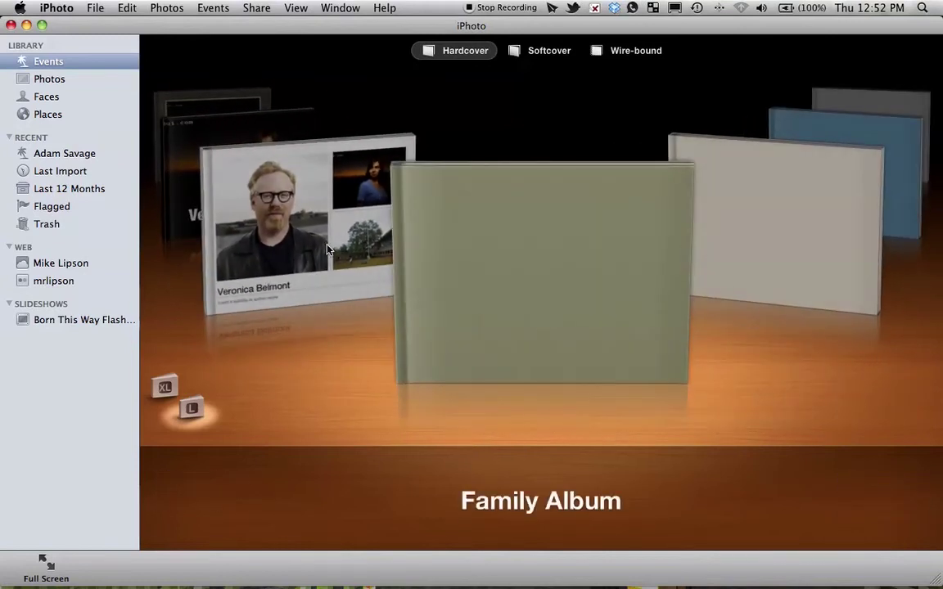
{"action": "left_click", "coordinate": [290, 243]}
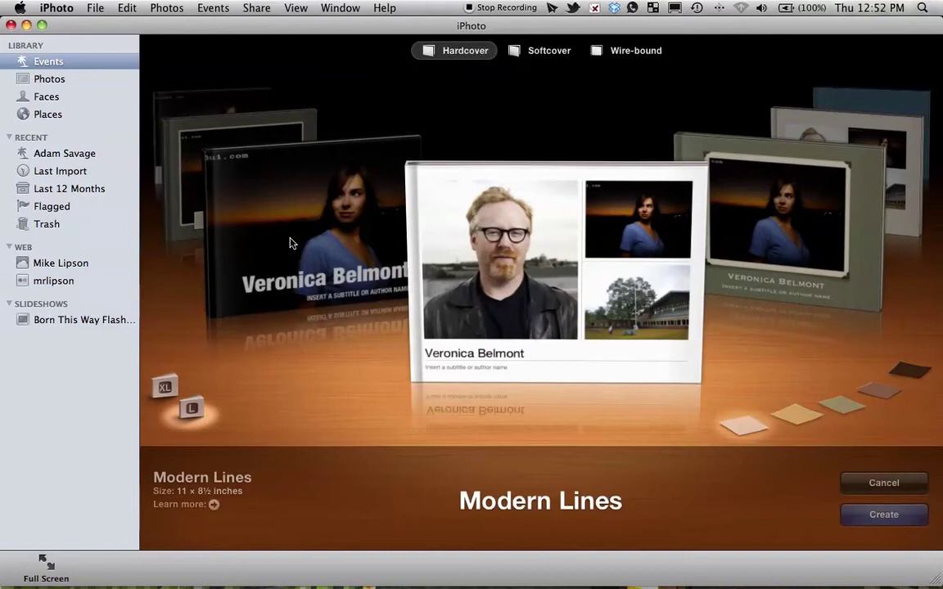
{"action": "left_click", "coordinate": [290, 243]}
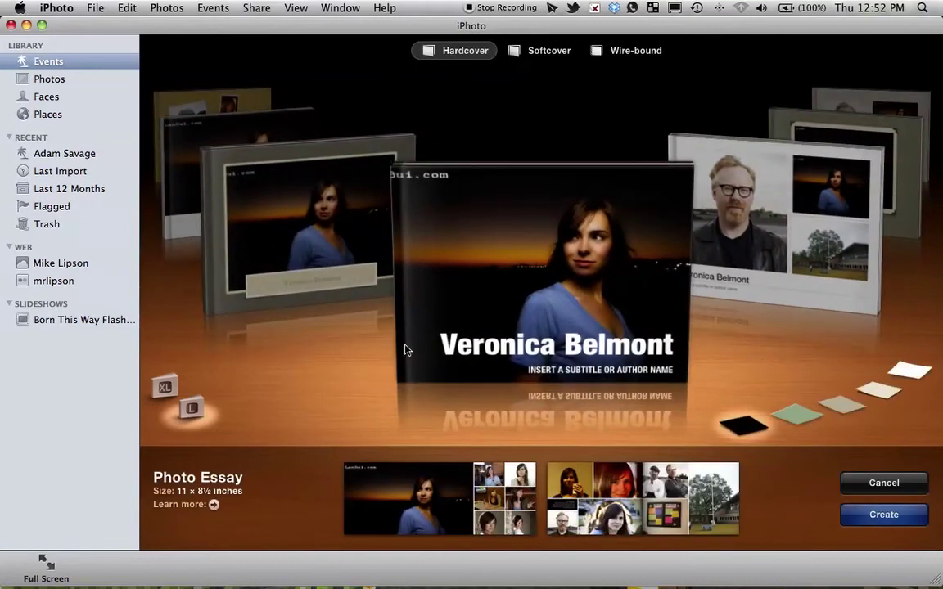
Make the book an 11 × 8½ inch softcover and create it.
{"action": "left_click", "coordinate": [166, 391]}
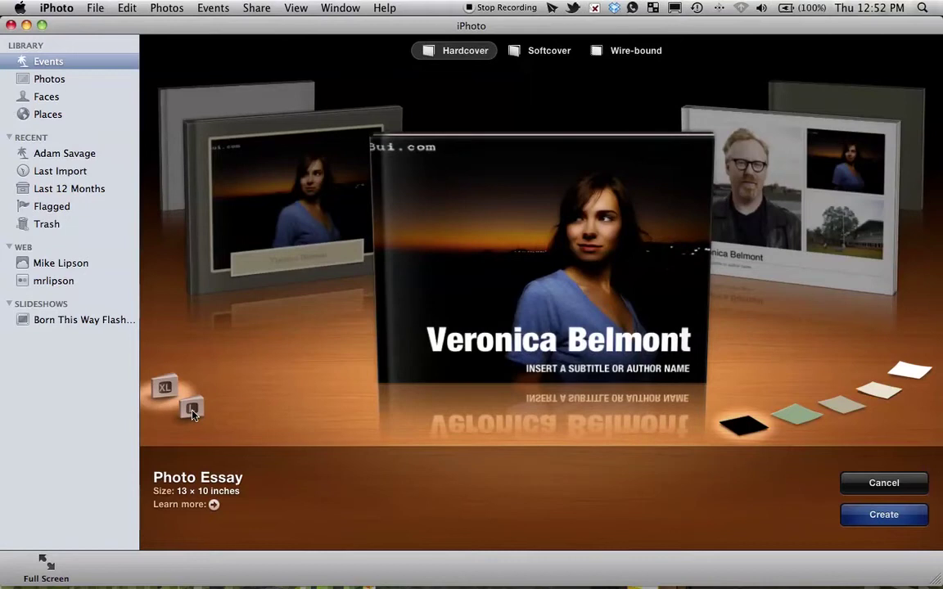
{"action": "left_click", "coordinate": [193, 412]}
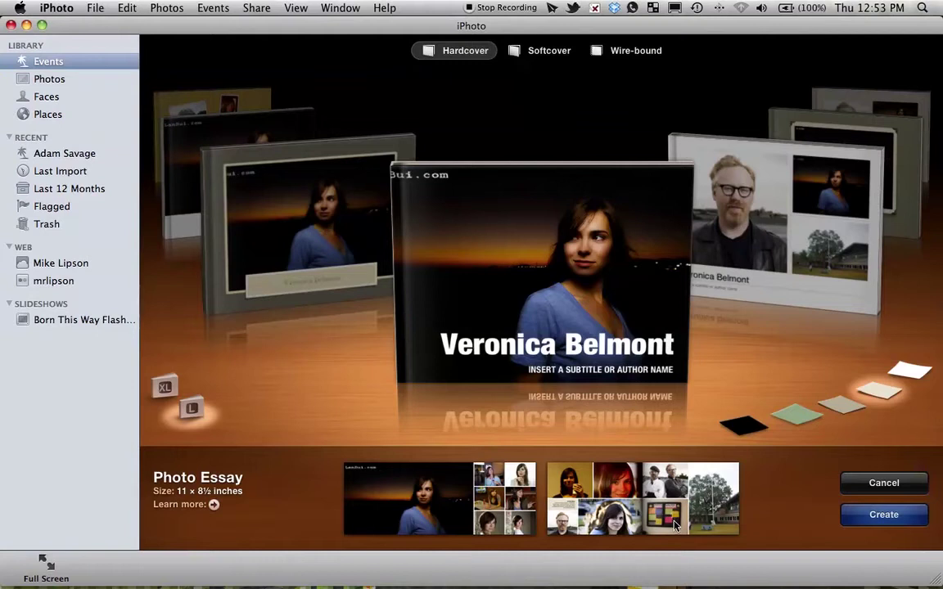
{"action": "left_click", "coordinate": [549, 54]}
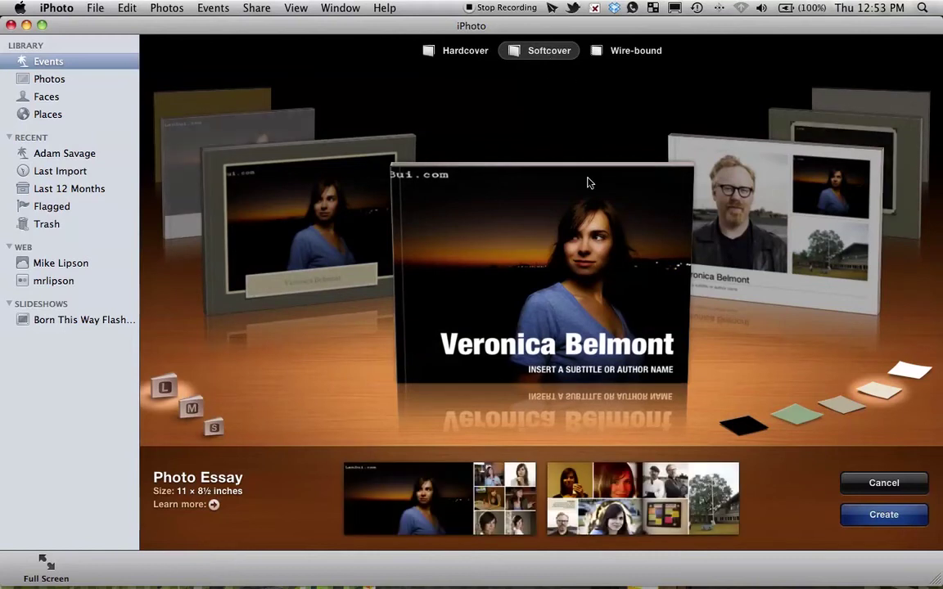
{"action": "left_click", "coordinate": [884, 517]}
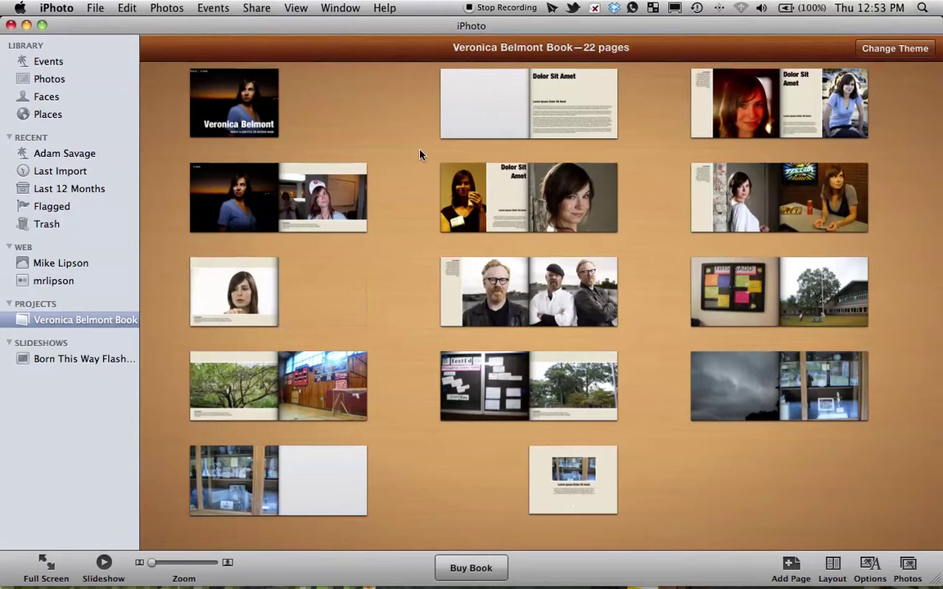
Select page 12 in the book's page overview.
{"action": "left_click", "coordinate": [482, 117]}
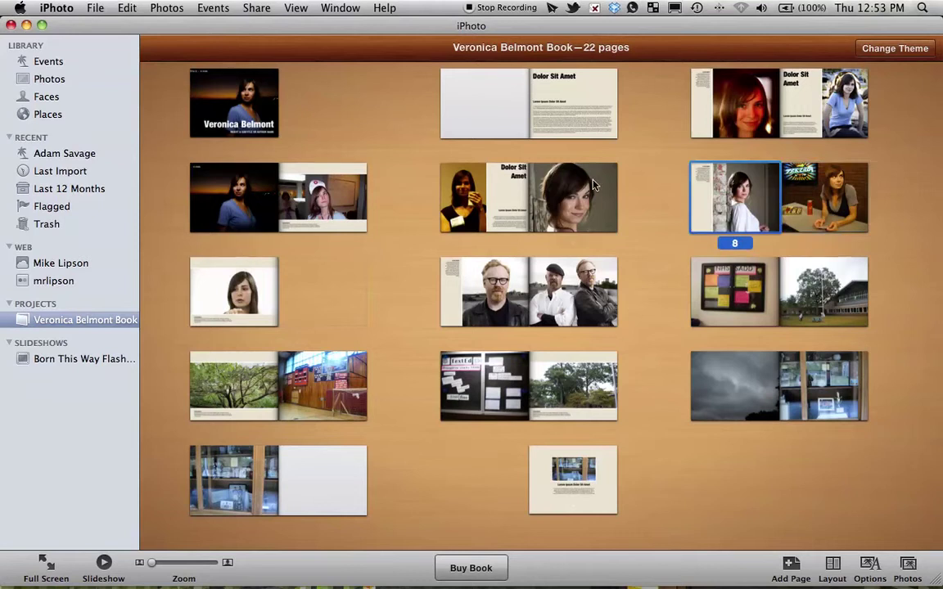
{"action": "double_click", "coordinate": [492, 281]}
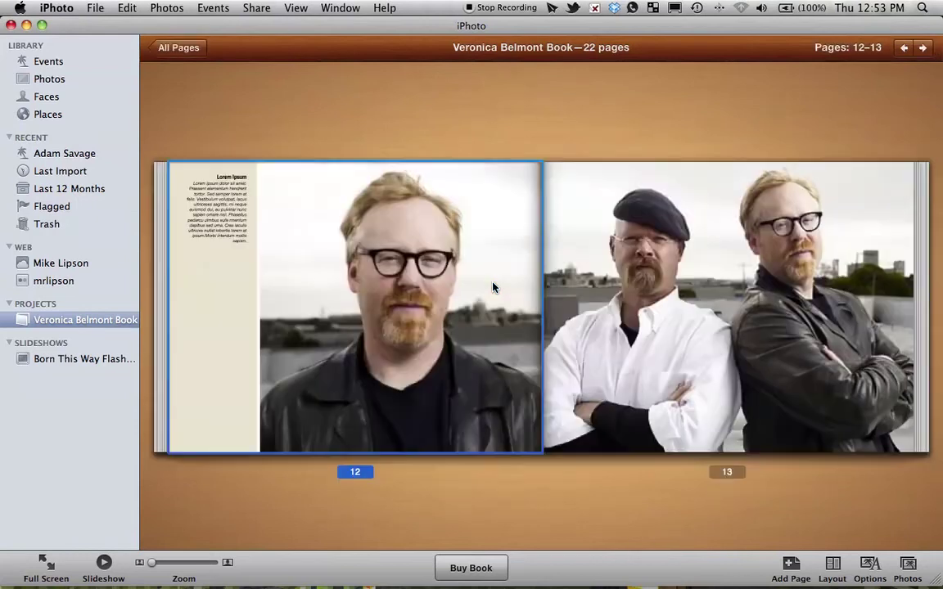
{"action": "left_click", "coordinate": [335, 132]}
{"action": "mouse_move", "coordinate": [340, 196]}
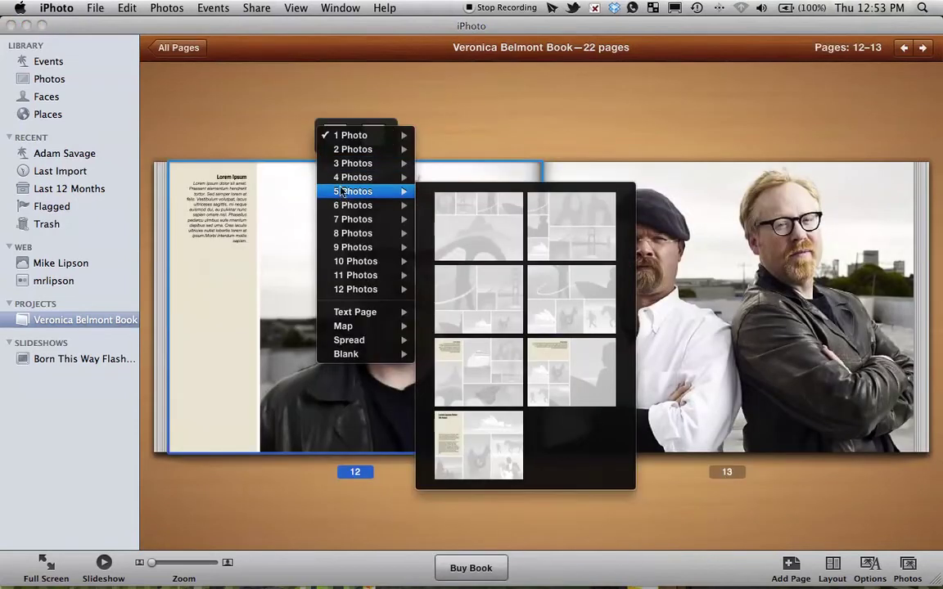
{"action": "left_click", "coordinate": [338, 106]}
{"action": "left_click", "coordinate": [374, 135]}
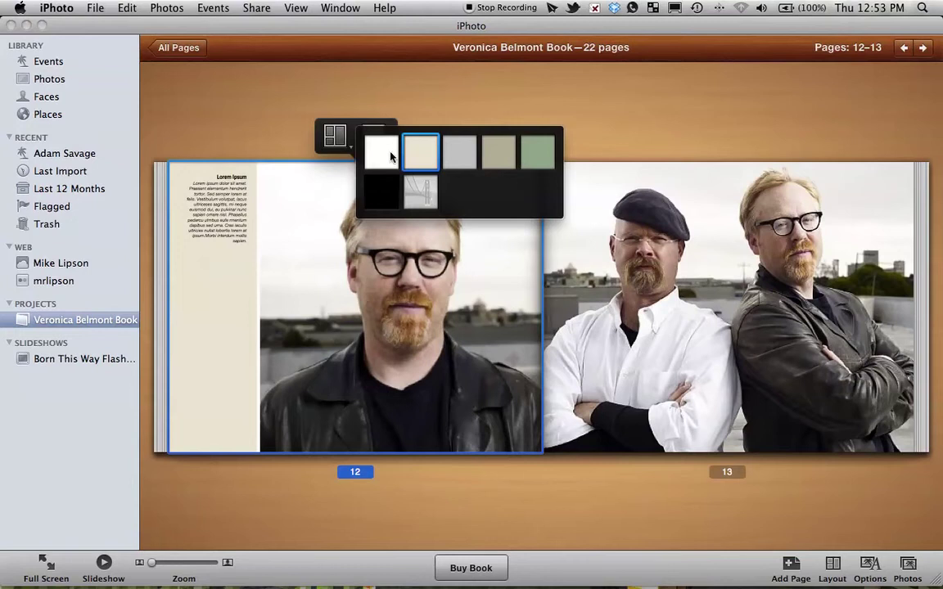
{"action": "left_click", "coordinate": [421, 92]}
{"action": "left_click", "coordinate": [655, 187]}
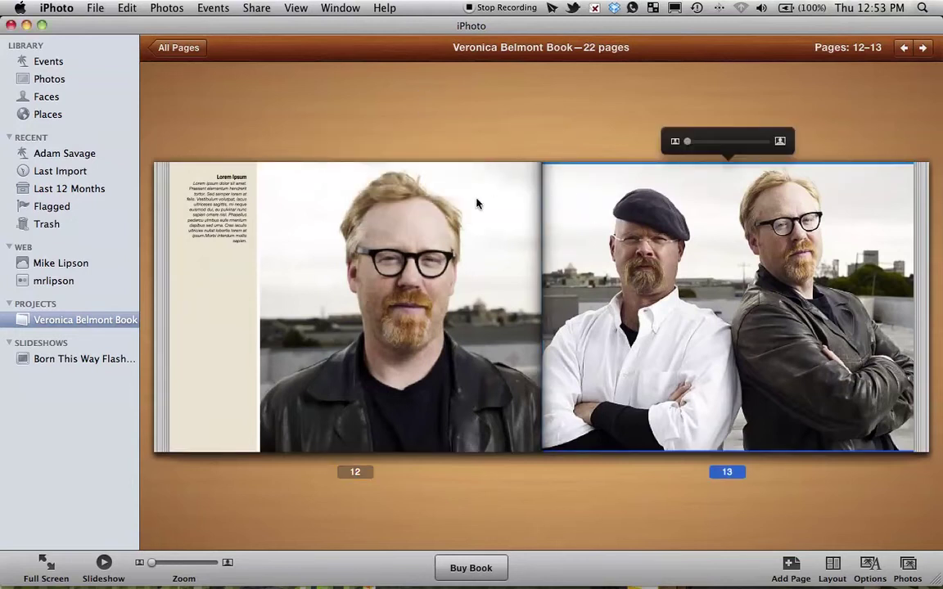
{"action": "left_click", "coordinate": [294, 218]}
{"action": "left_click", "coordinate": [233, 214]}
{"action": "triple_click", "coordinate": [234, 215]}
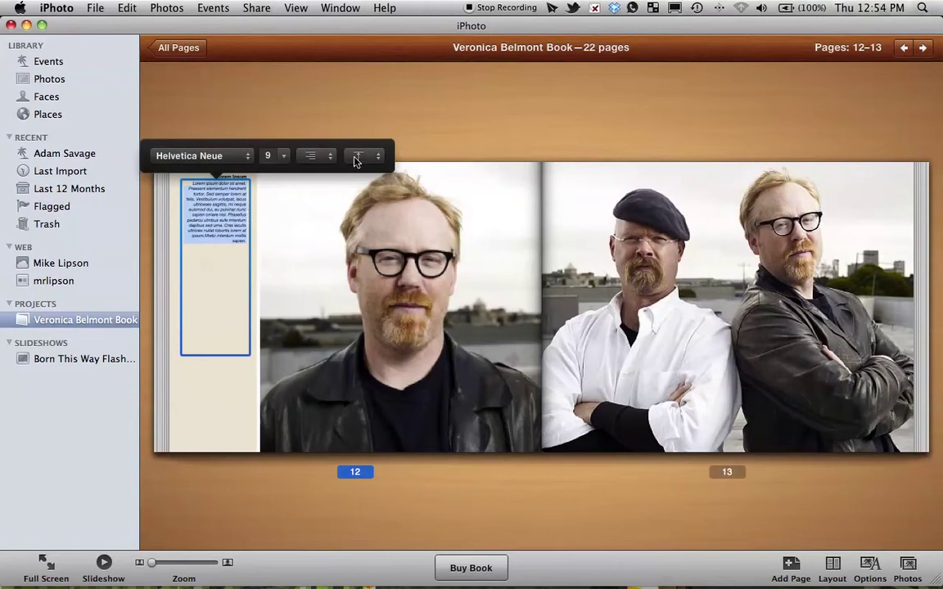
{"action": "left_click", "coordinate": [605, 143]}
{"action": "left_click", "coordinate": [654, 228]}
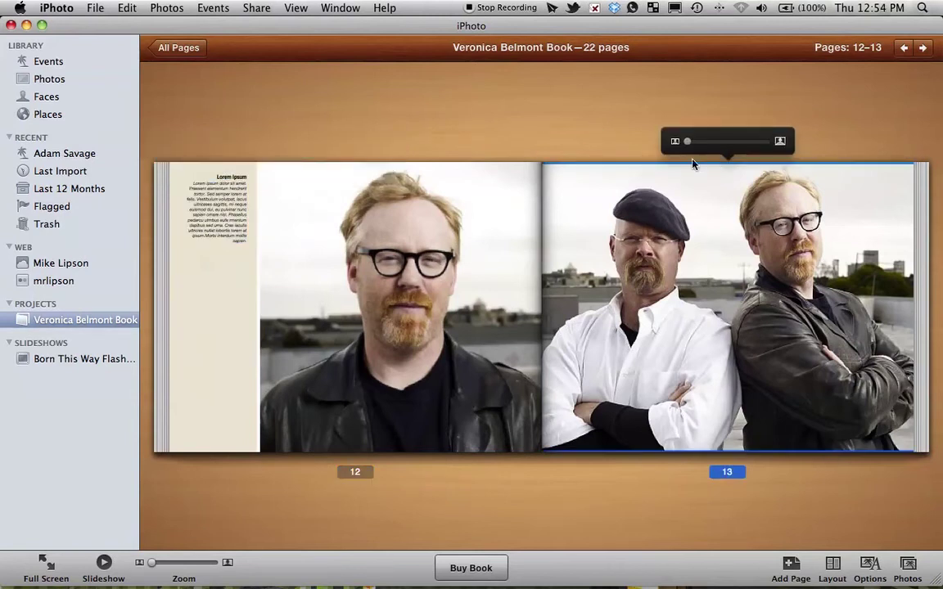
{"action": "left_click_drag", "start_coordinate": [689, 145], "coordinate": [709, 143]}
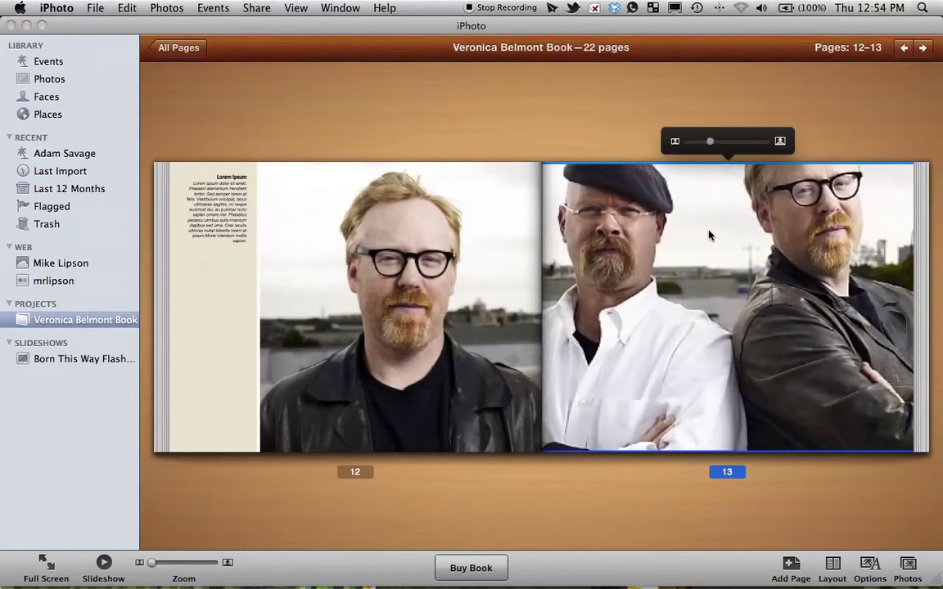
{"action": "left_click_drag", "start_coordinate": [708, 236], "coordinate": [711, 313]}
{"action": "left_click_drag", "start_coordinate": [710, 141], "coordinate": [681, 143]}
{"action": "left_click", "coordinate": [630, 145]}
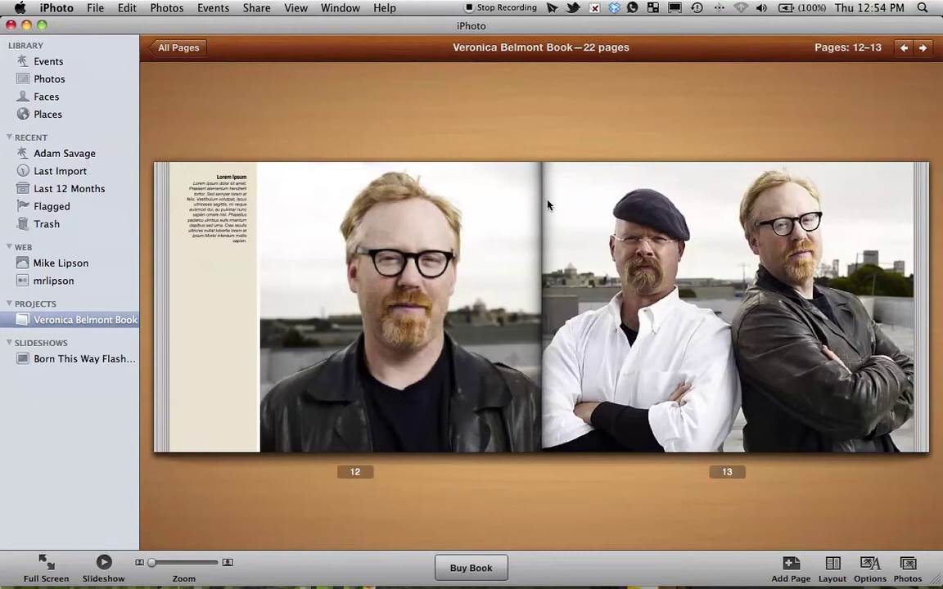
Browse spreads 14–19, then move the woman-at-the-table page to page 14 opposite the schoolyard photo.
{"action": "left_click", "coordinate": [925, 47]}
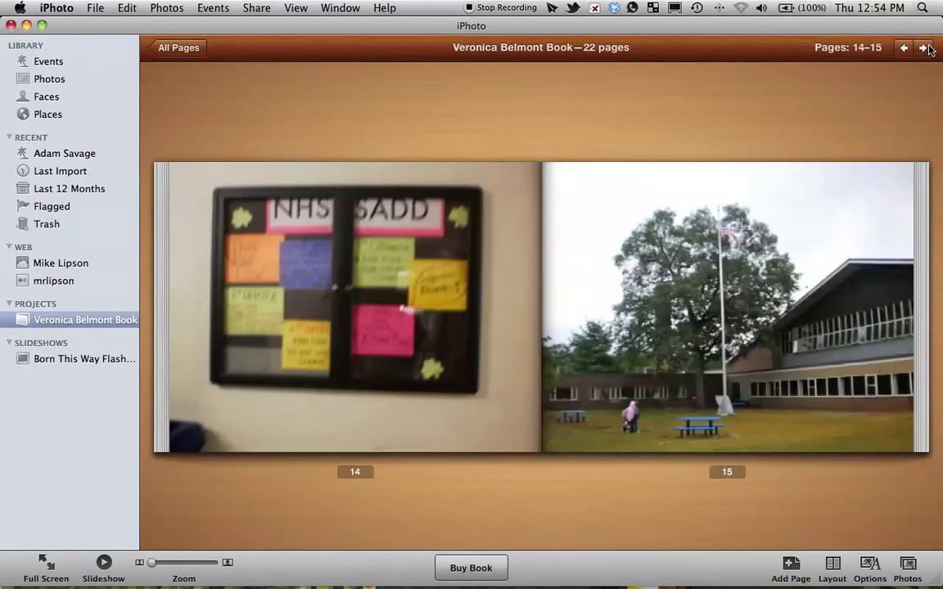
{"action": "left_click", "coordinate": [925, 47]}
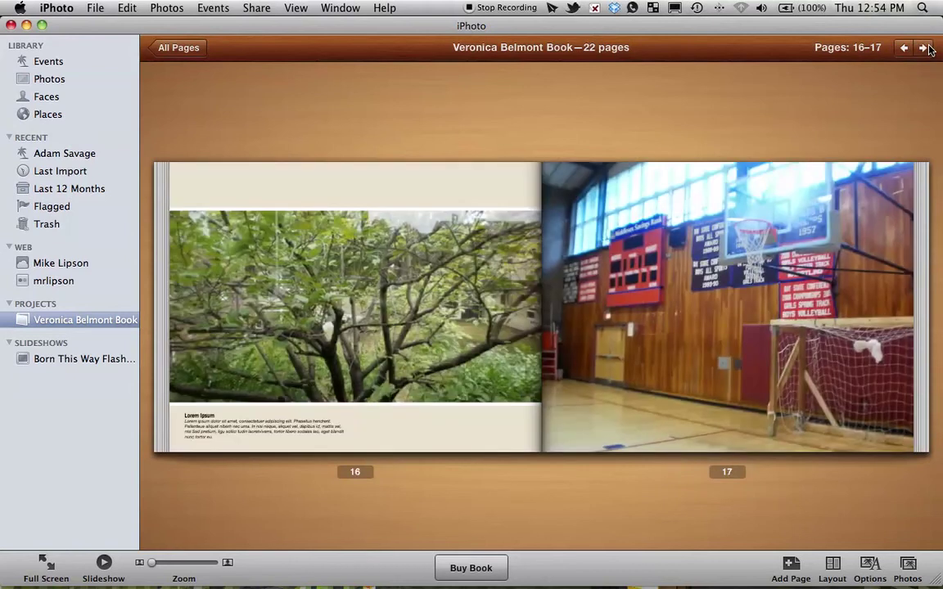
{"action": "left_click", "coordinate": [925, 47]}
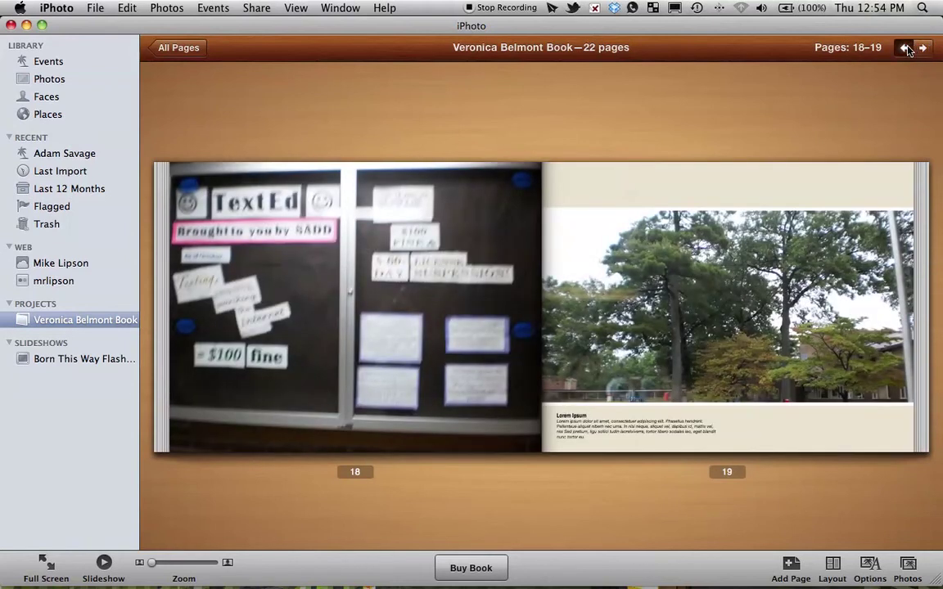
{"action": "left_click", "coordinate": [905, 48]}
{"action": "left_click", "coordinate": [905, 48]}
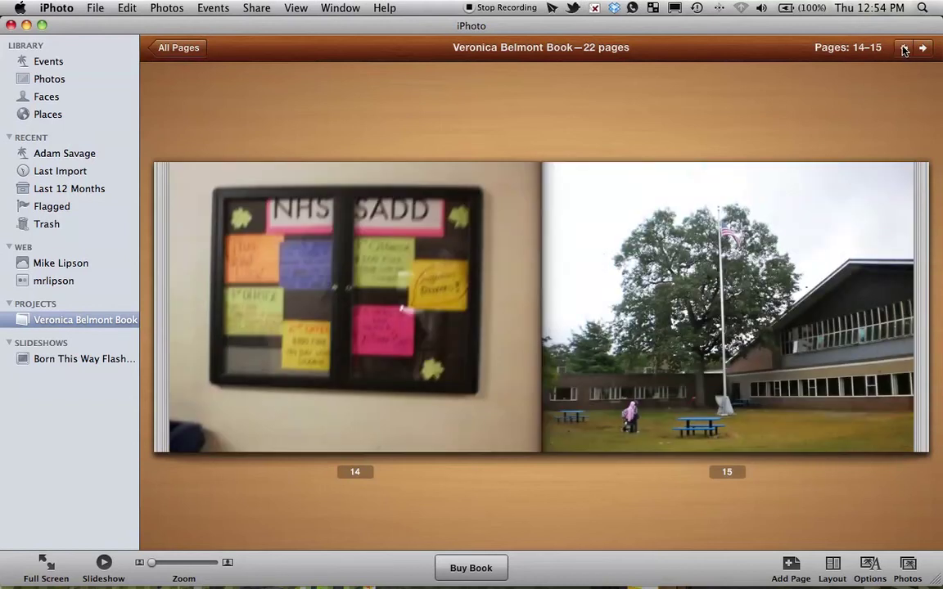
{"action": "left_click", "coordinate": [177, 46]}
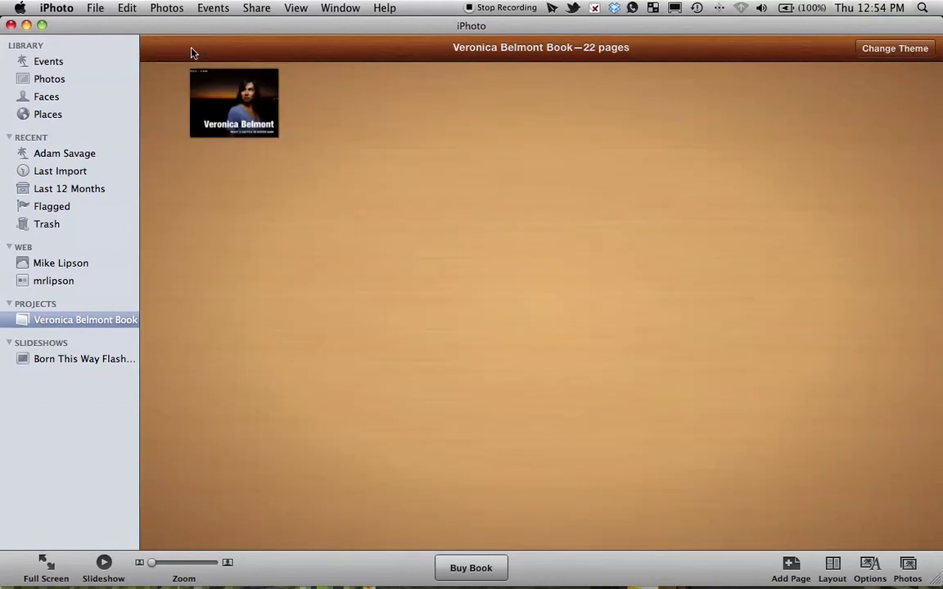
{"action": "left_click_drag", "start_coordinate": [475, 172], "coordinate": [806, 198]}
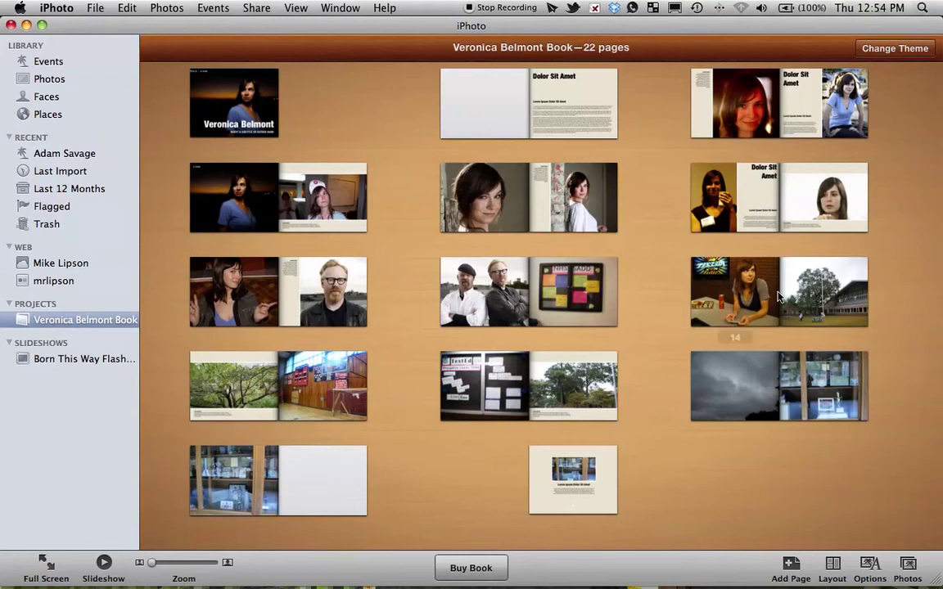
Open the pages 16–17 spread, keep its 1 Photo layout, and show the item design options.
{"action": "left_click", "coordinate": [265, 386]}
{"action": "double_click", "coordinate": [264, 387]}
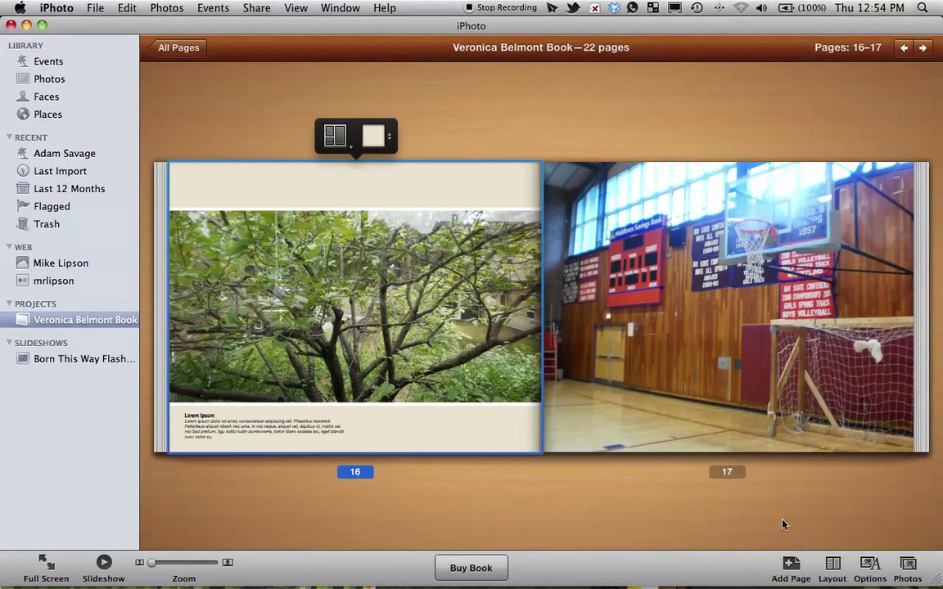
{"action": "left_click", "coordinate": [834, 564]}
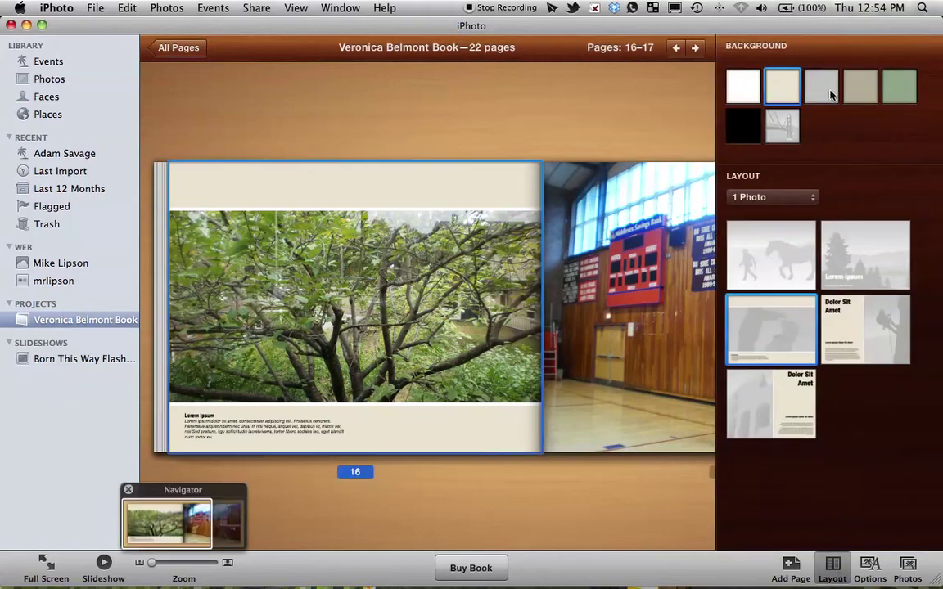
{"action": "left_click", "coordinate": [811, 201]}
{"action": "left_click", "coordinate": [811, 197]}
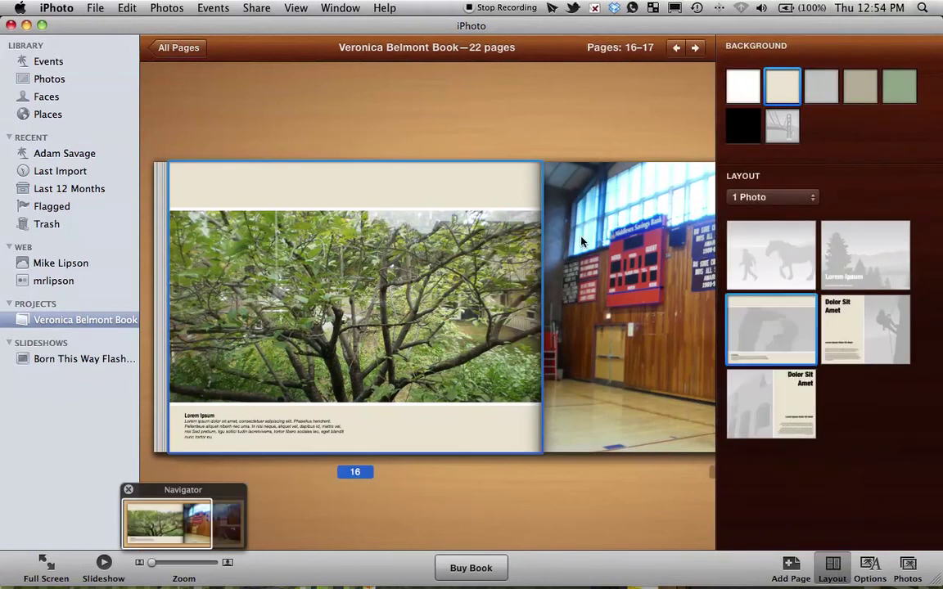
{"action": "left_click", "coordinate": [378, 162]}
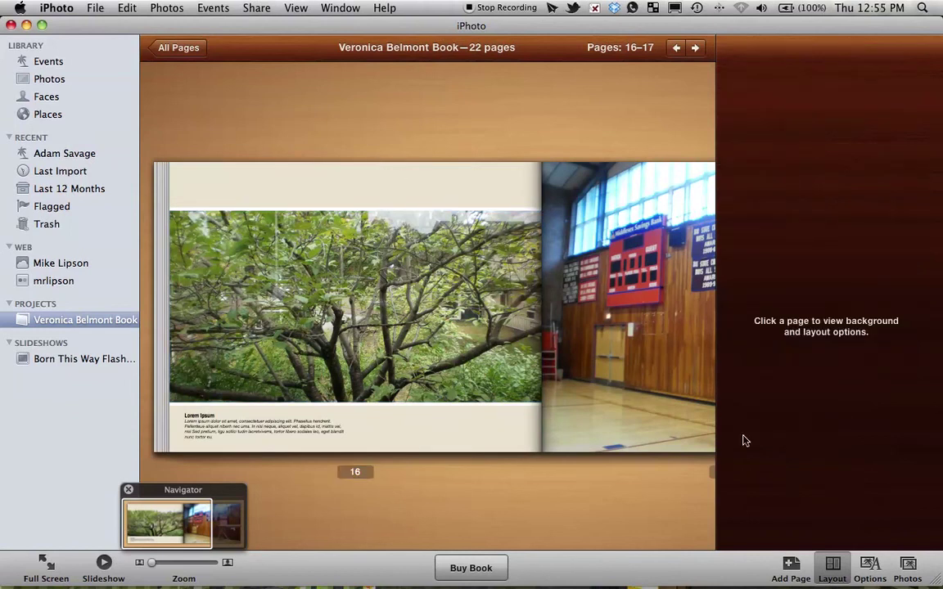
{"action": "left_click", "coordinate": [872, 566]}
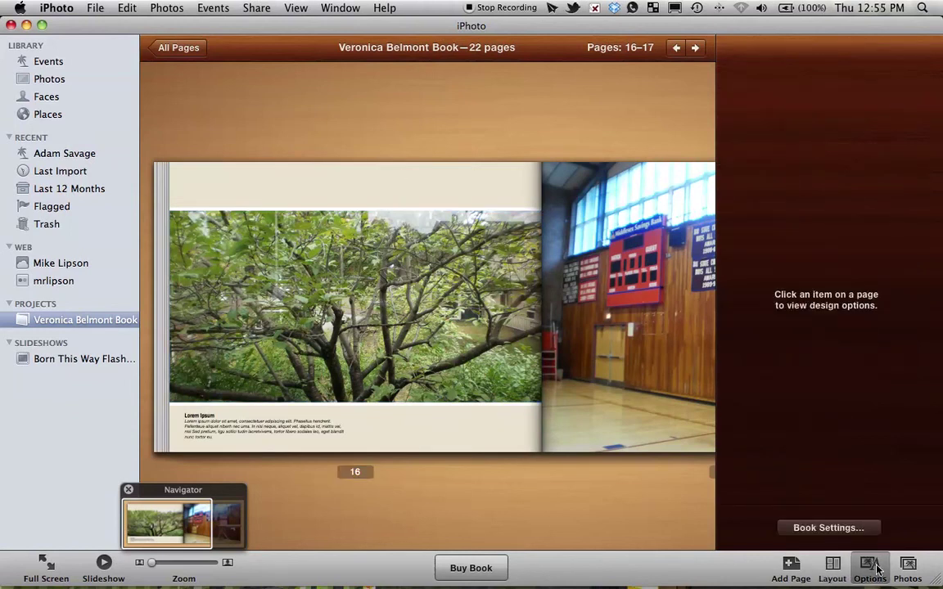
Give the page 16 tree photo a black border and B & W effect, then list the project photos.
{"action": "left_click", "coordinate": [394, 287]}
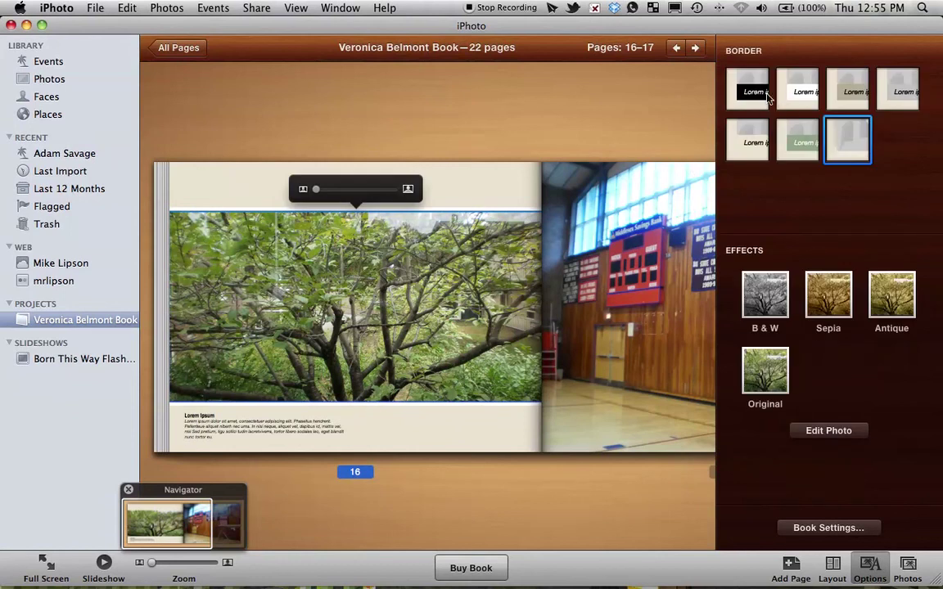
{"action": "left_click", "coordinate": [748, 90]}
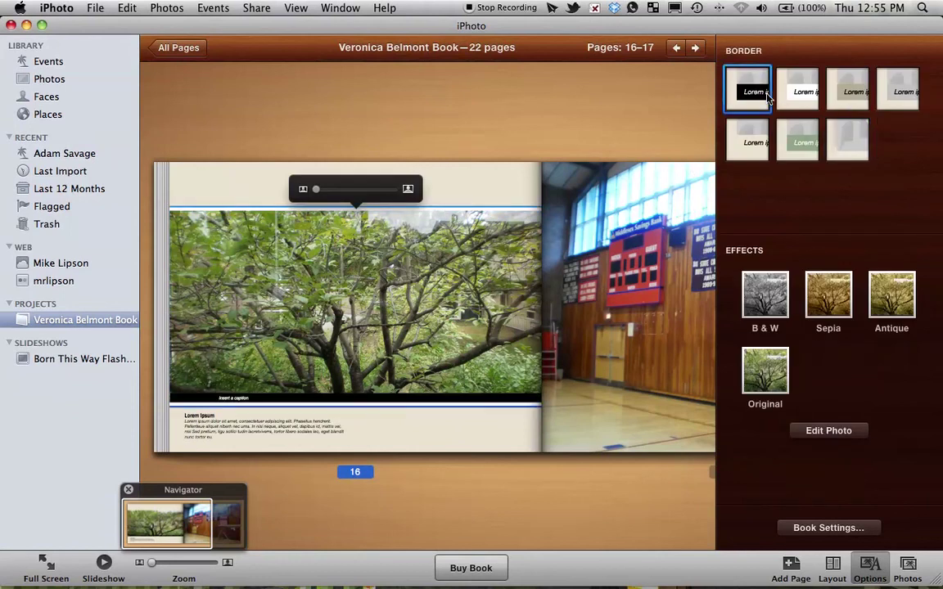
{"action": "left_click", "coordinate": [826, 299]}
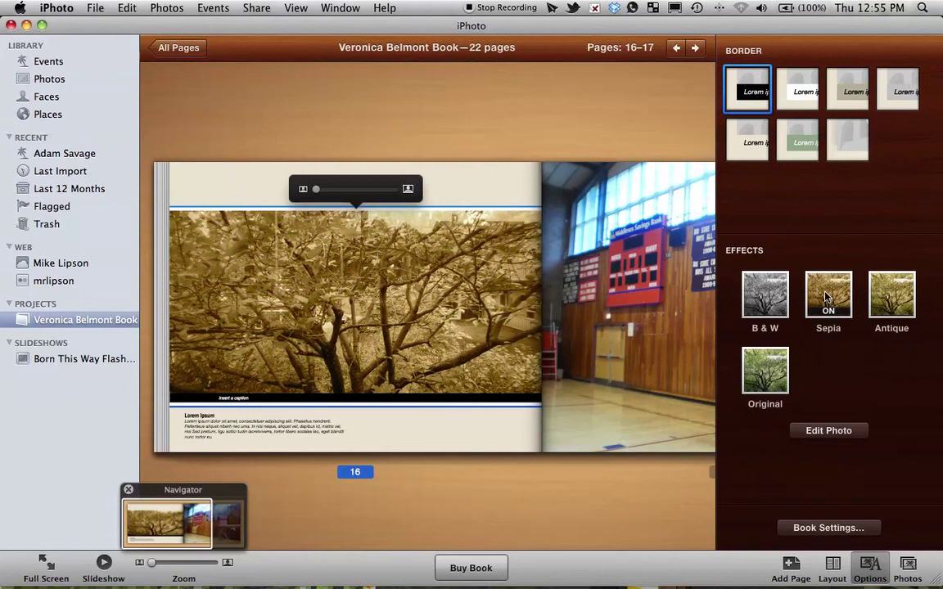
{"action": "left_click", "coordinate": [761, 296]}
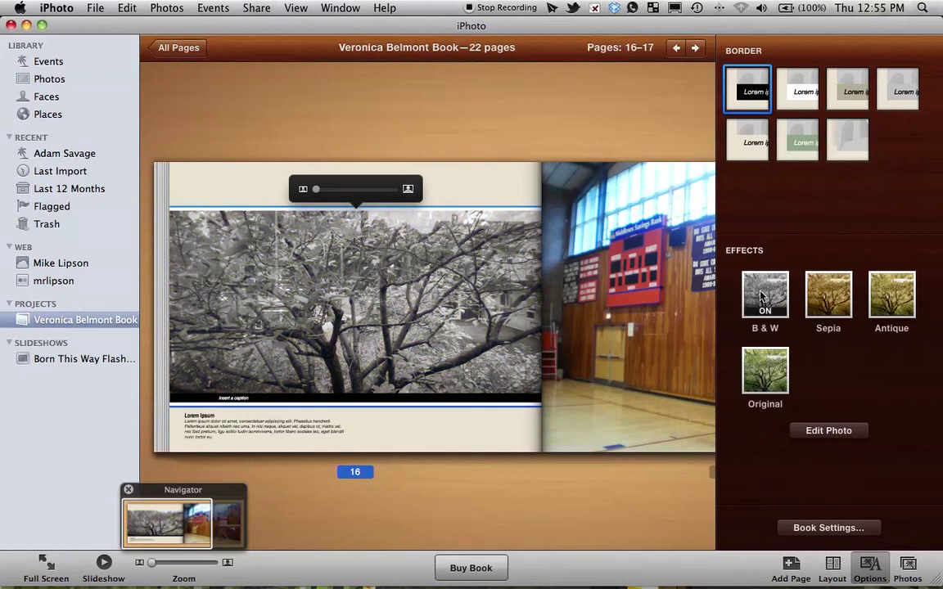
{"action": "left_click", "coordinate": [911, 566]}
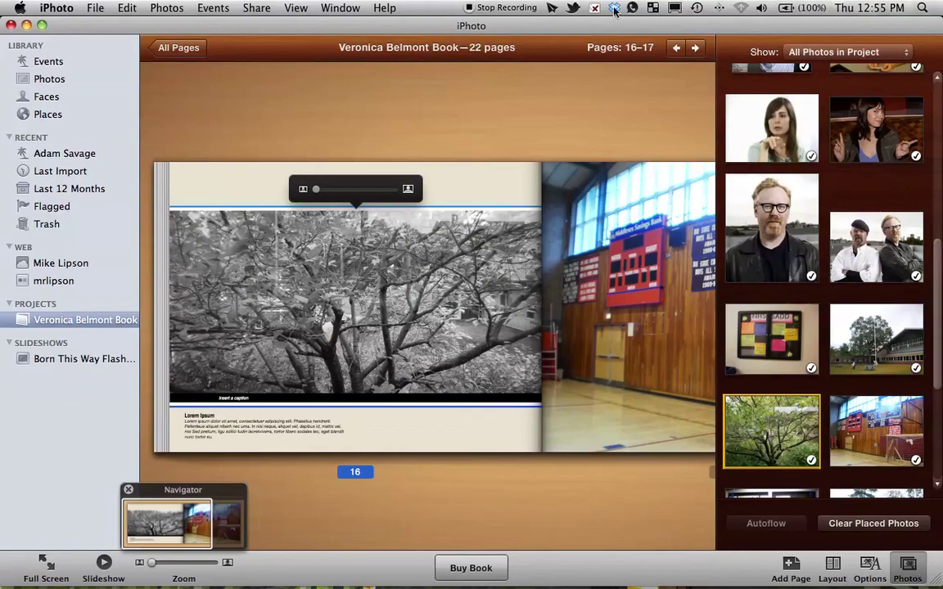